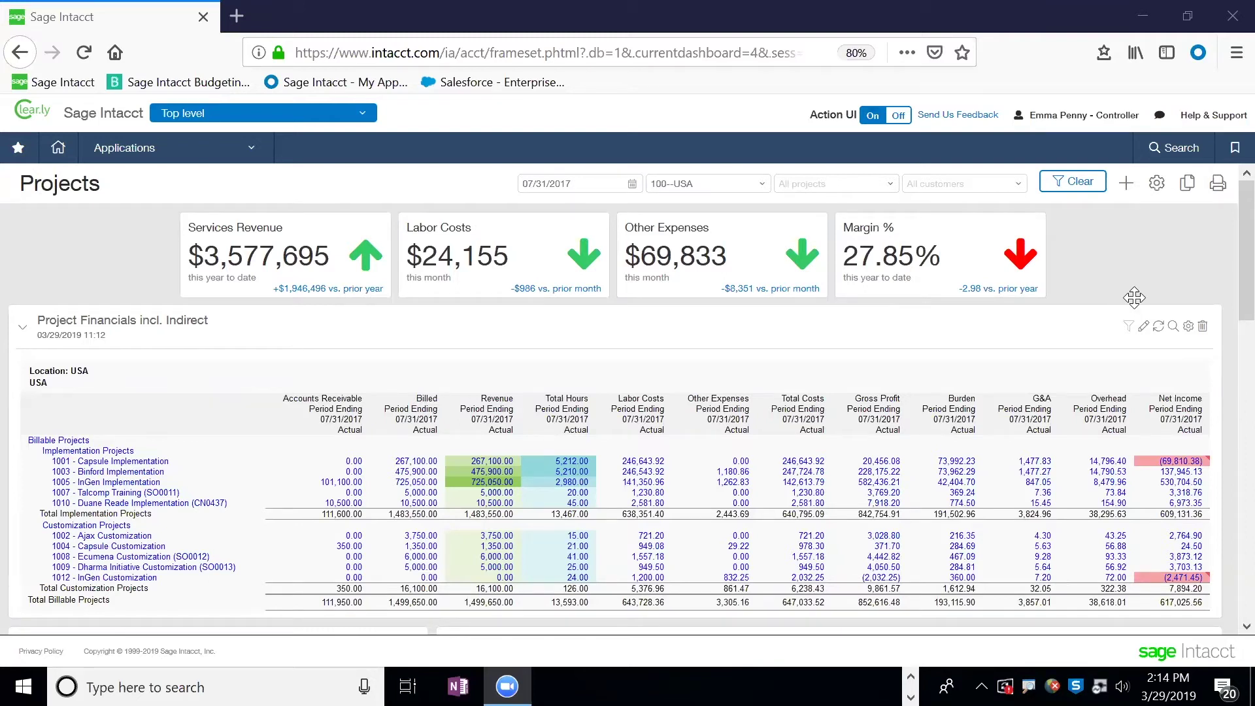
Step: Examine the Projects dashboard's project financials, services profit and loss, utilization and billable hours trend
scroll(1227, 346, "down", 4)
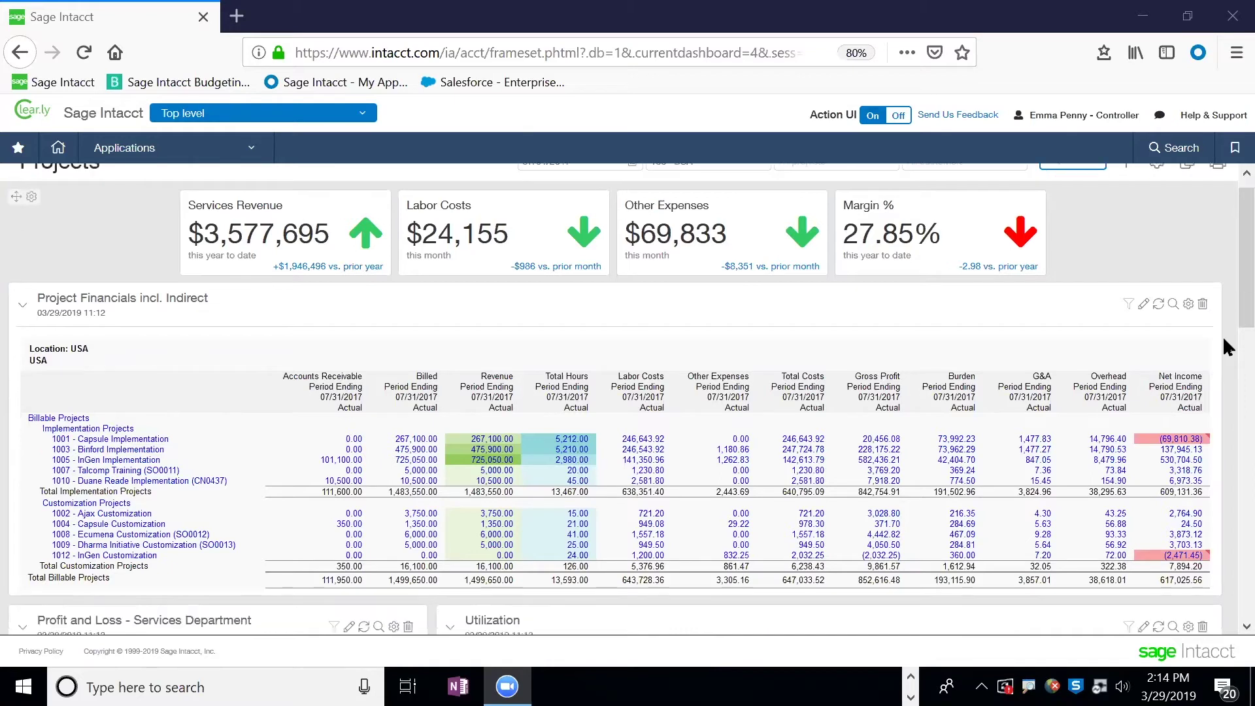
scroll(1227, 347, "down", 2)
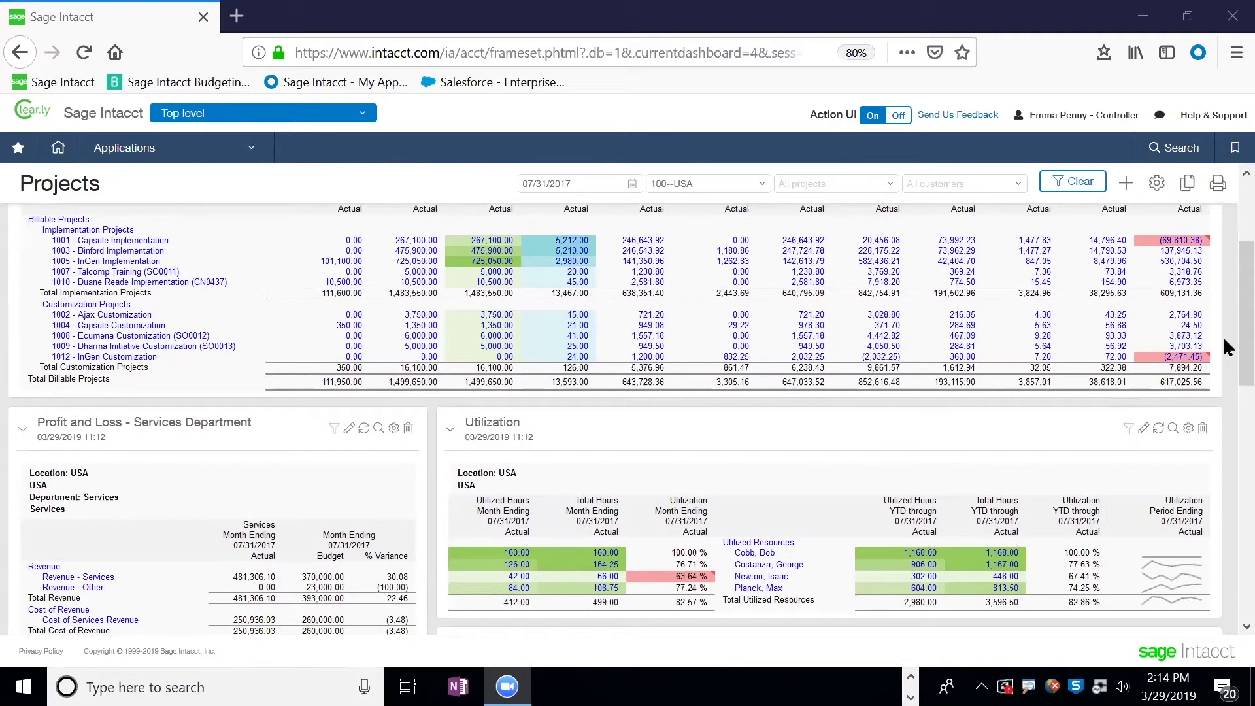
scroll(1226, 347, "down", 4)
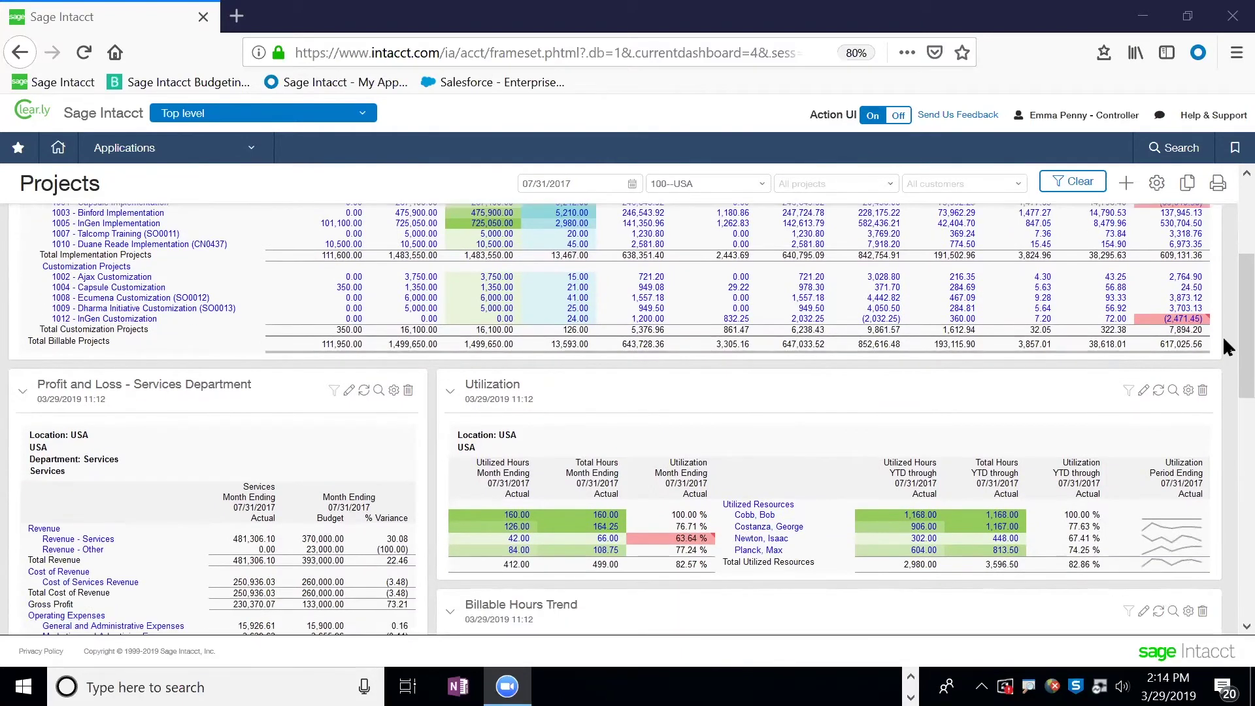
scroll(1225, 347, "down", 3)
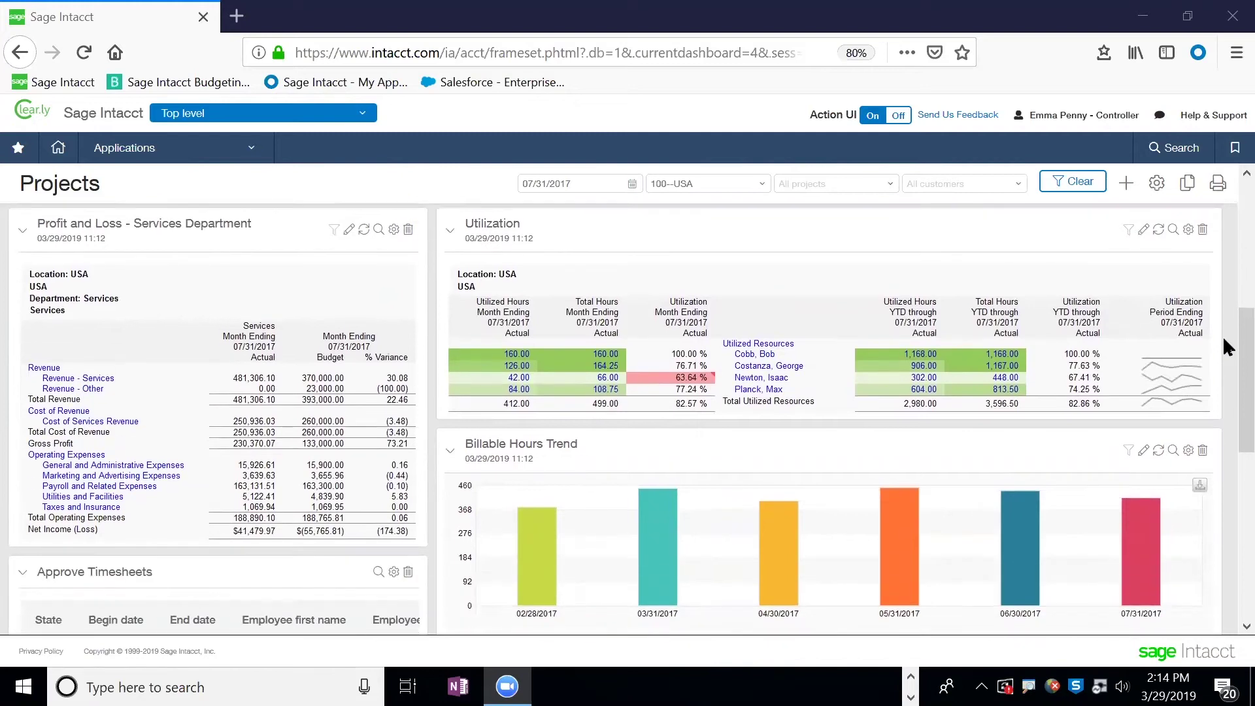
scroll(1224, 345, "up", 8)
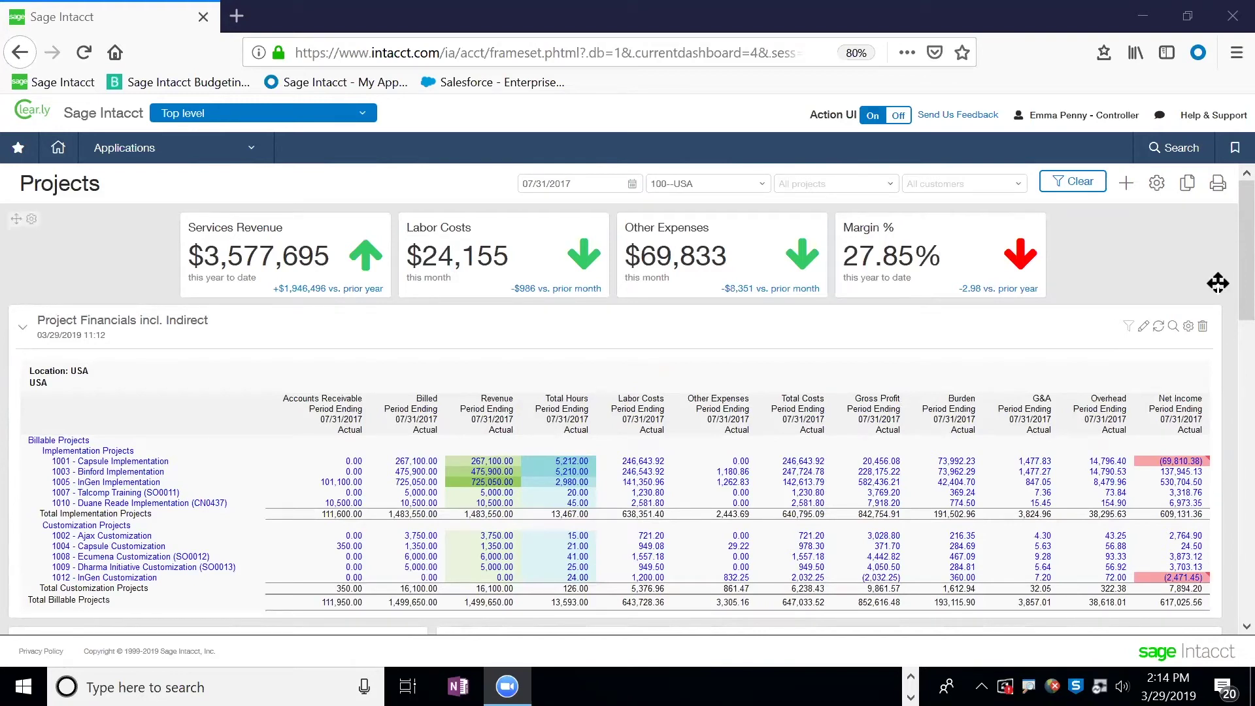
Step: Open the bookmarked Project List and open project 1001, Capsule Implementation, for editing
left_click(1233, 157)
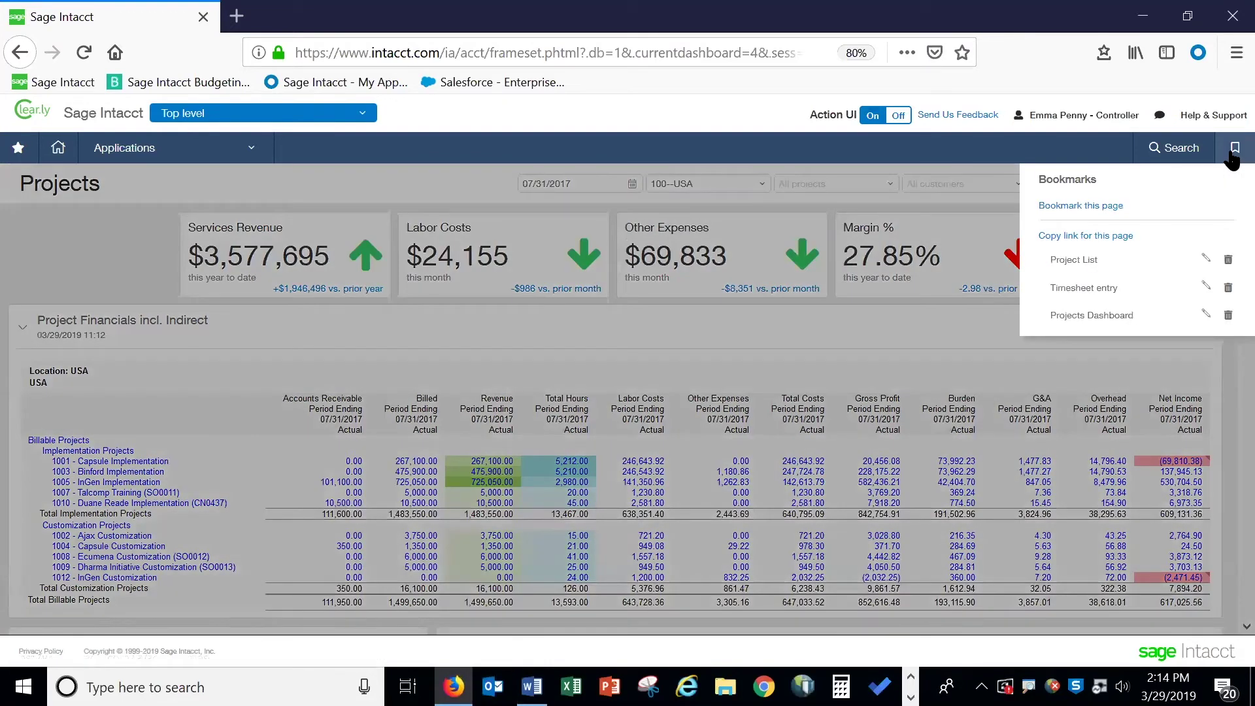
left_click(1189, 259)
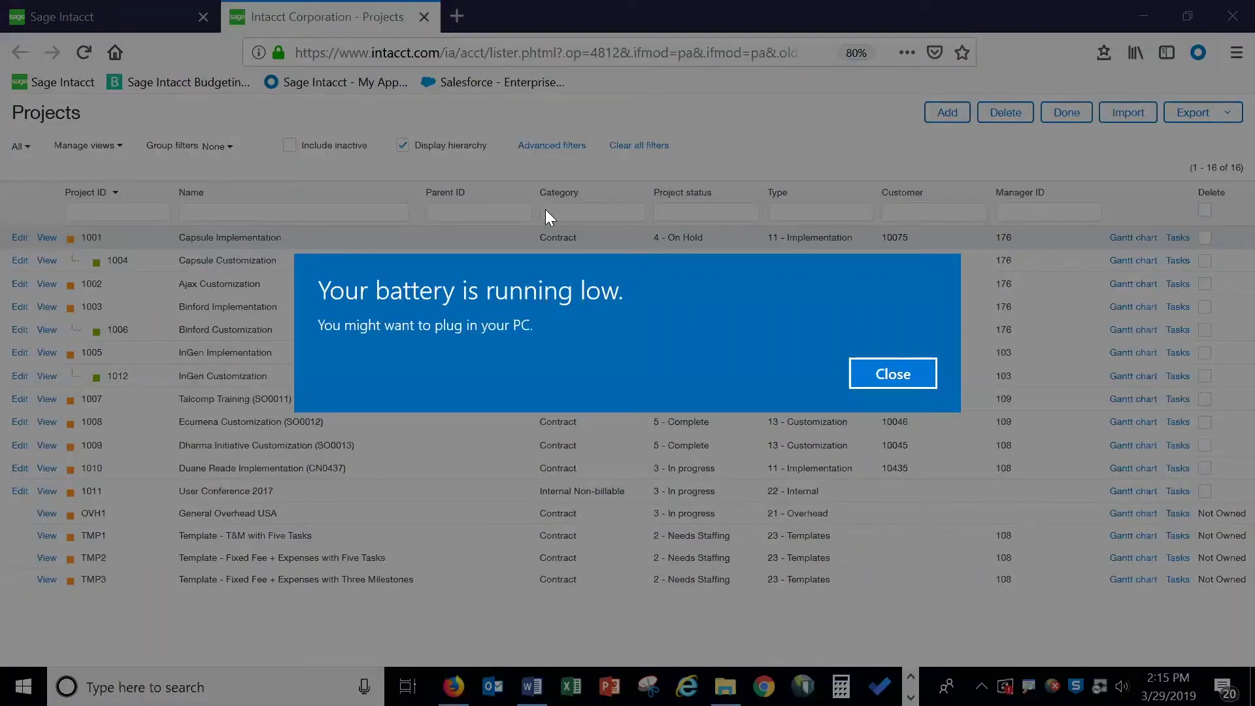
left_click(895, 372)
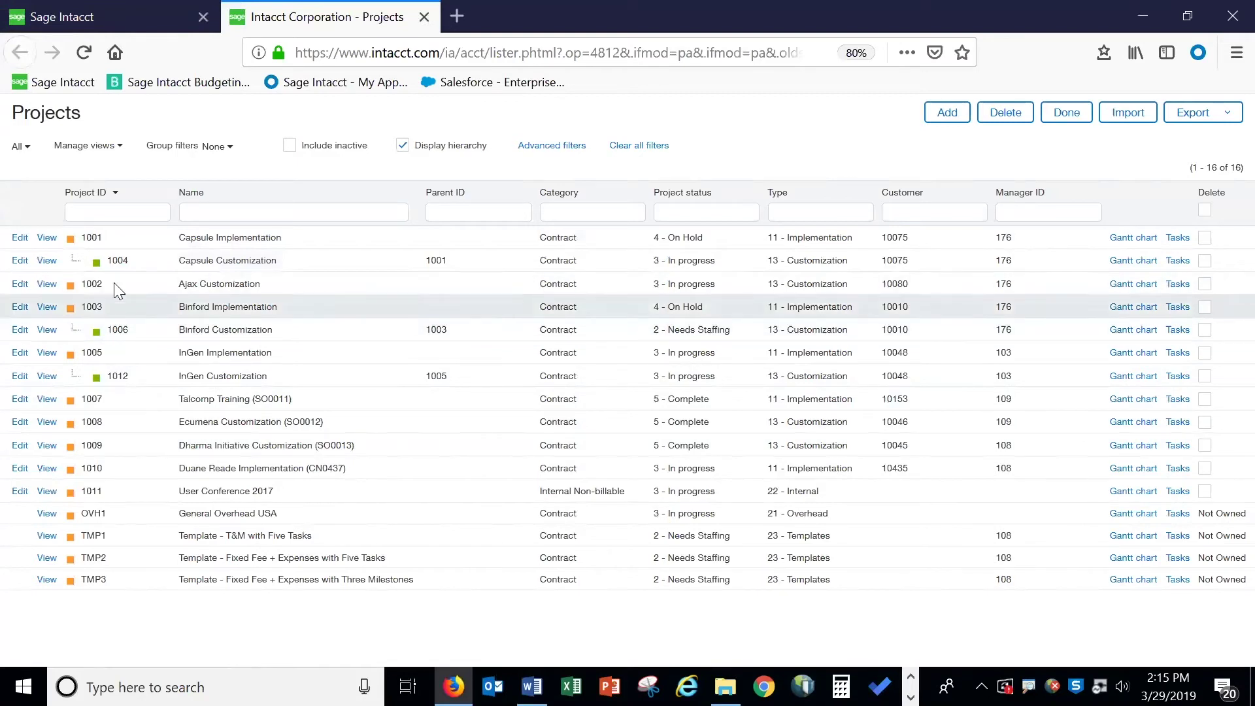
left_click(21, 238)
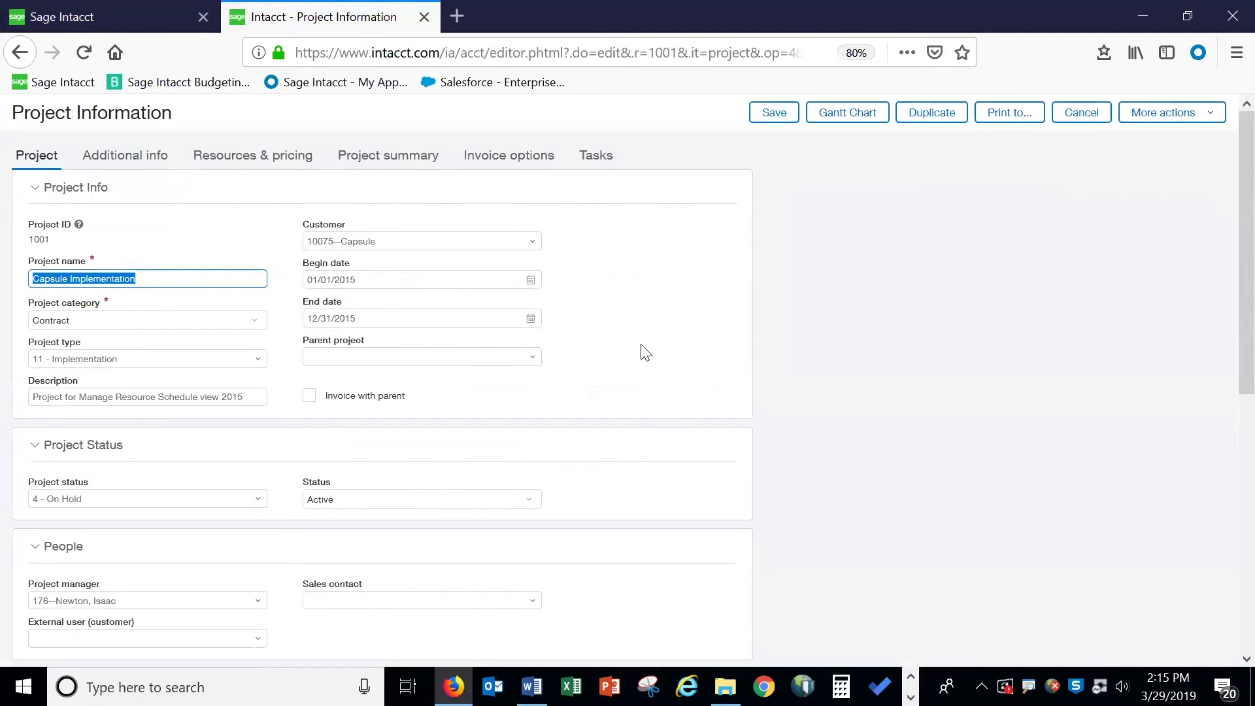
Step: Review the project's general information, people and business rules, including the available project status options
scroll(646, 353, "down", 2)
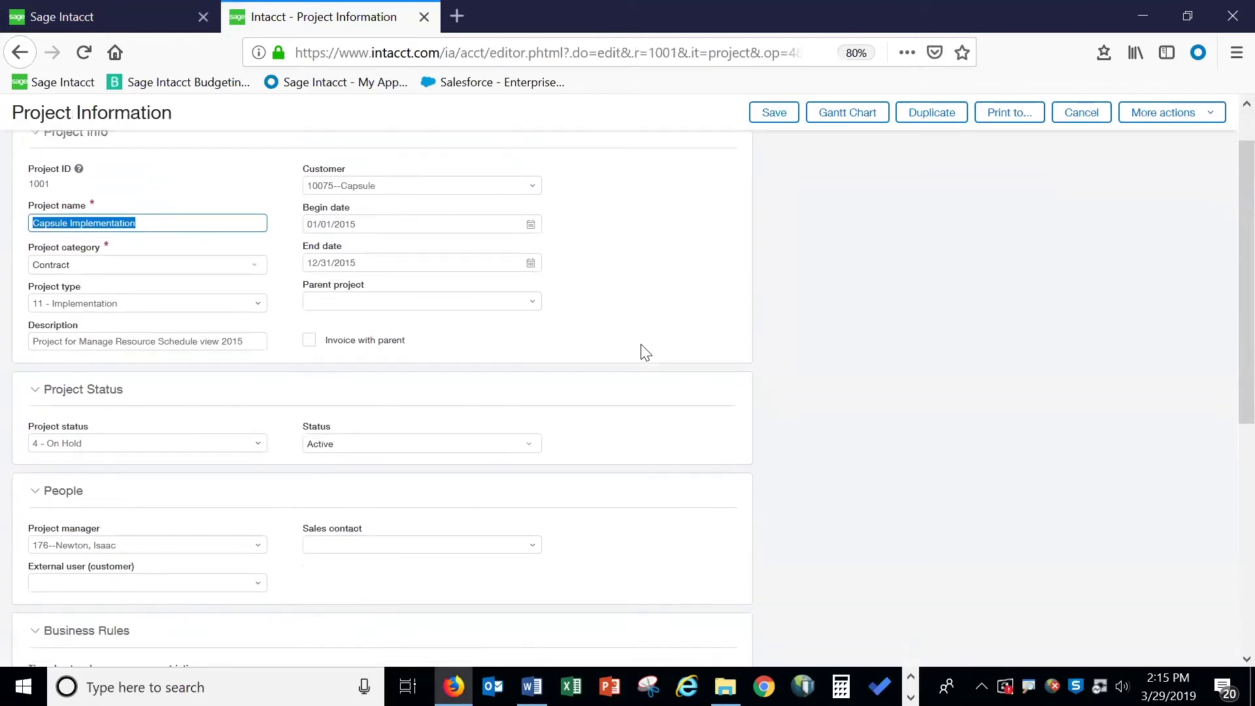
scroll(646, 354, "down", 4)
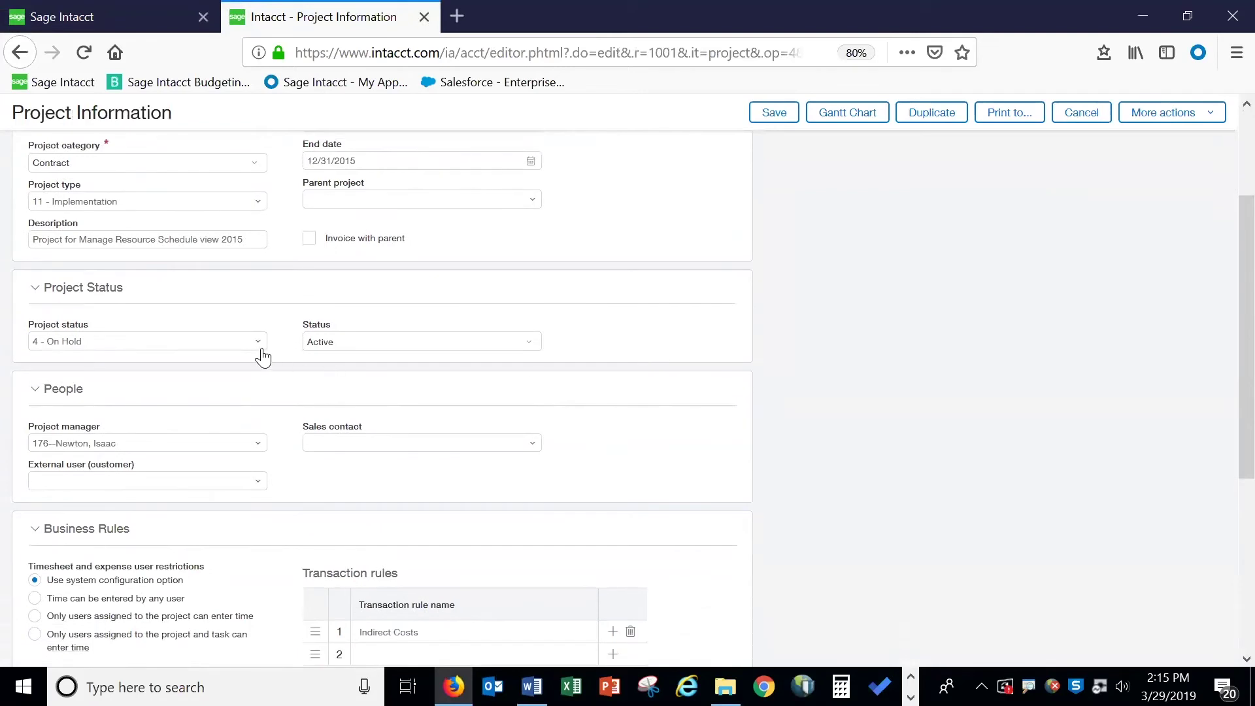
left_click(258, 344)
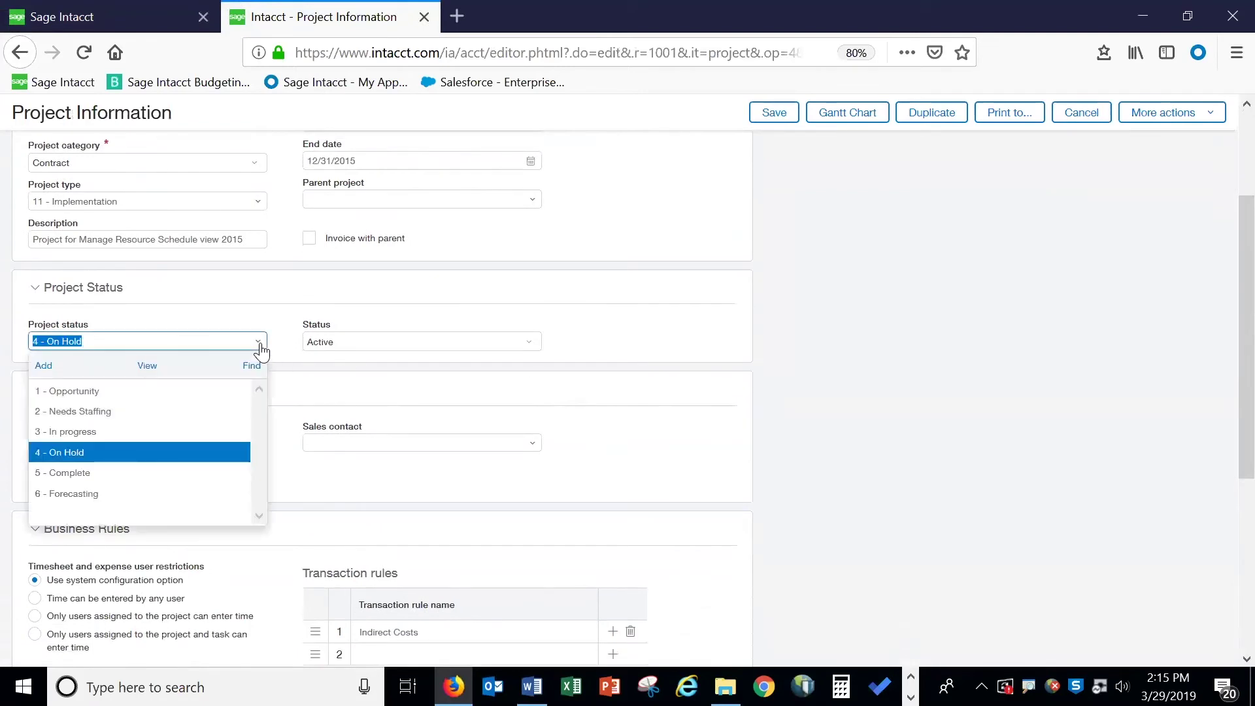
right_click(282, 292)
left_click(663, 308)
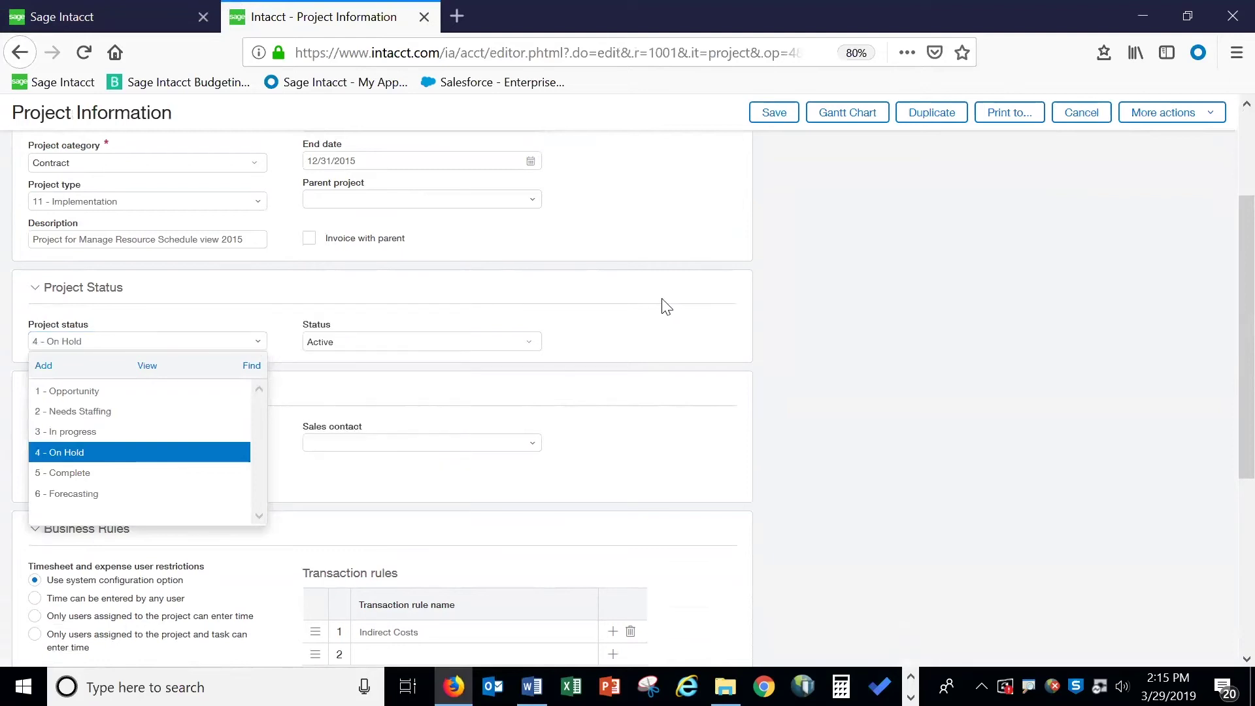
left_click(665, 306)
scroll(664, 306, "down", 3)
scroll(664, 306, "up", 4)
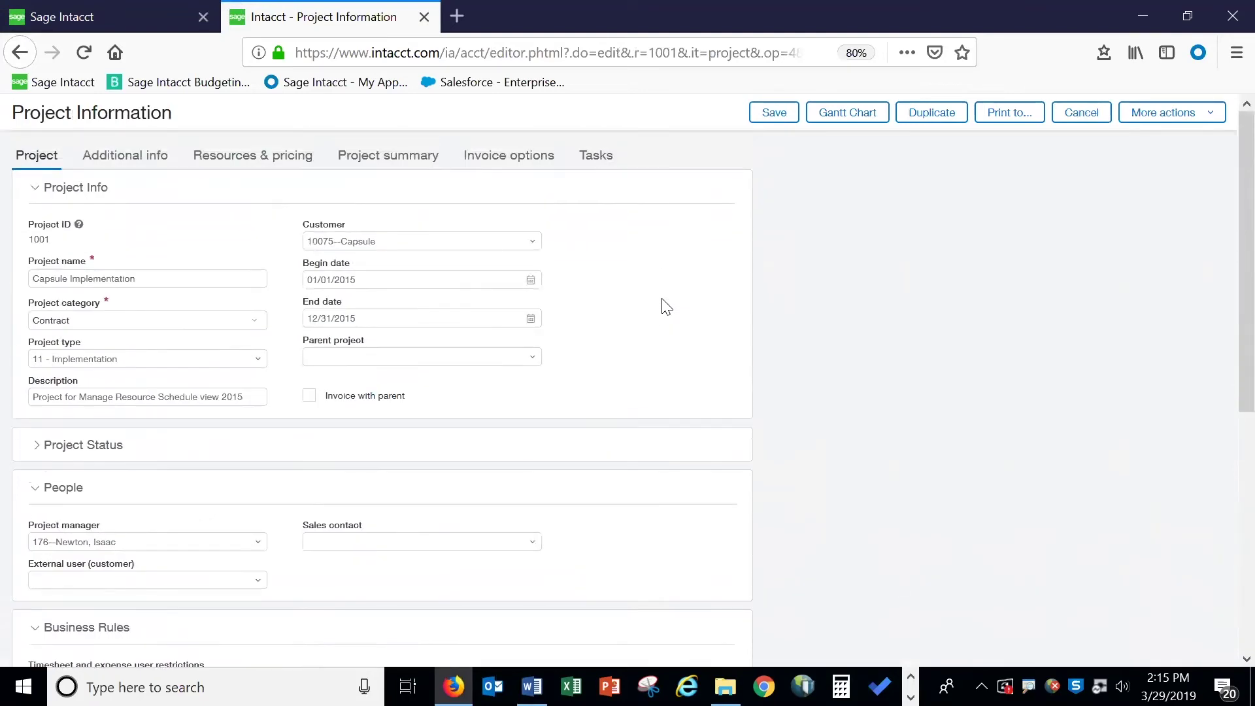
Step: Review the project's progress, contacts and billing details under Additional info, and its assigned resources and pricing
left_click(105, 163)
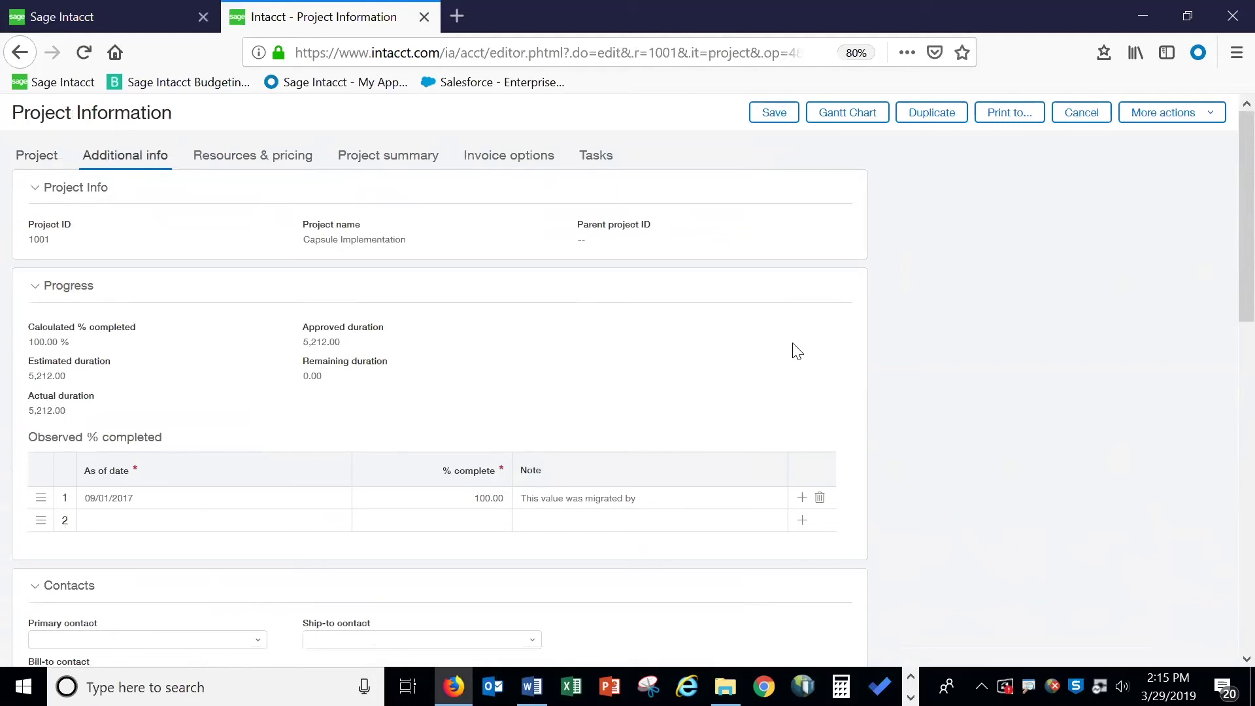
scroll(796, 351, "down", 3)
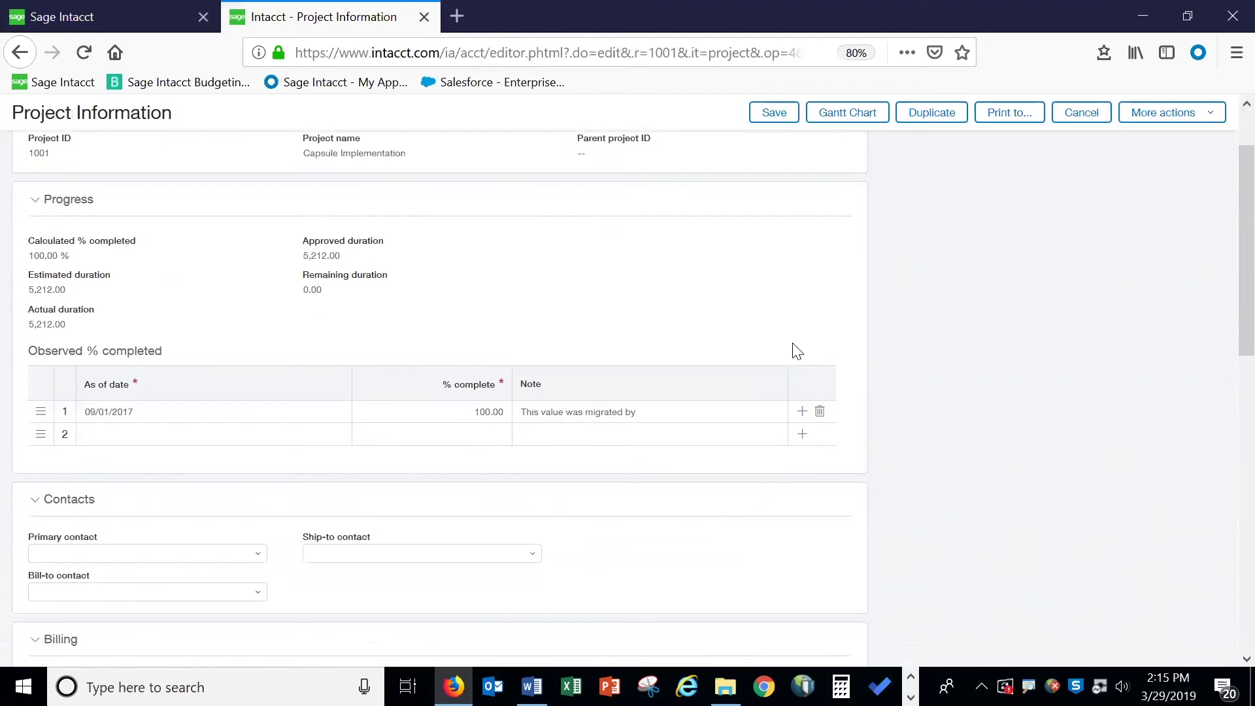
scroll(796, 351, "down", 5)
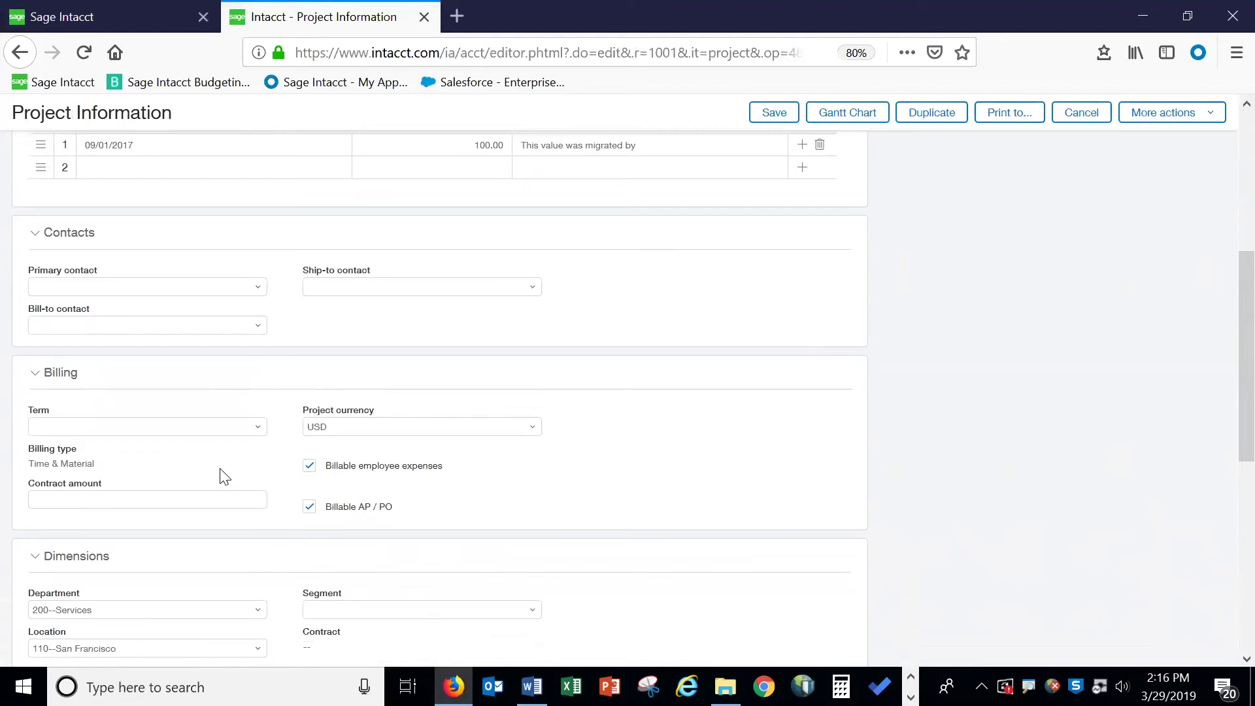
scroll(220, 476, "up", 5)
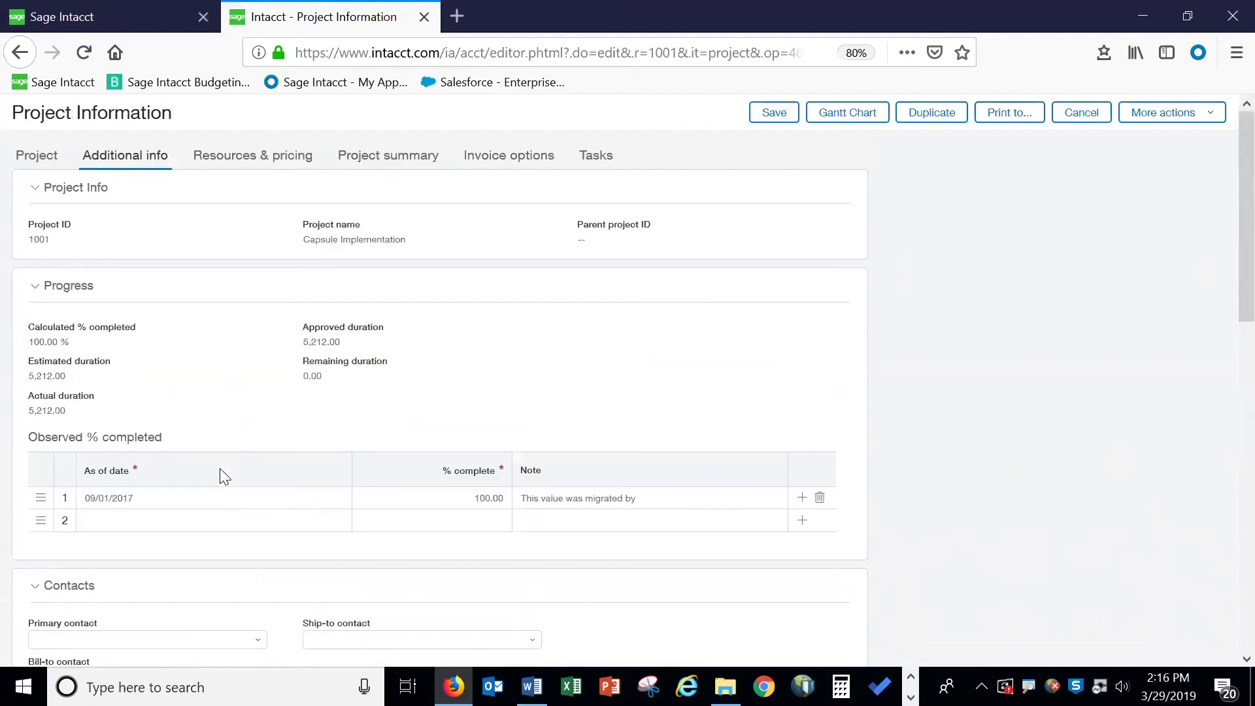
left_click(218, 164)
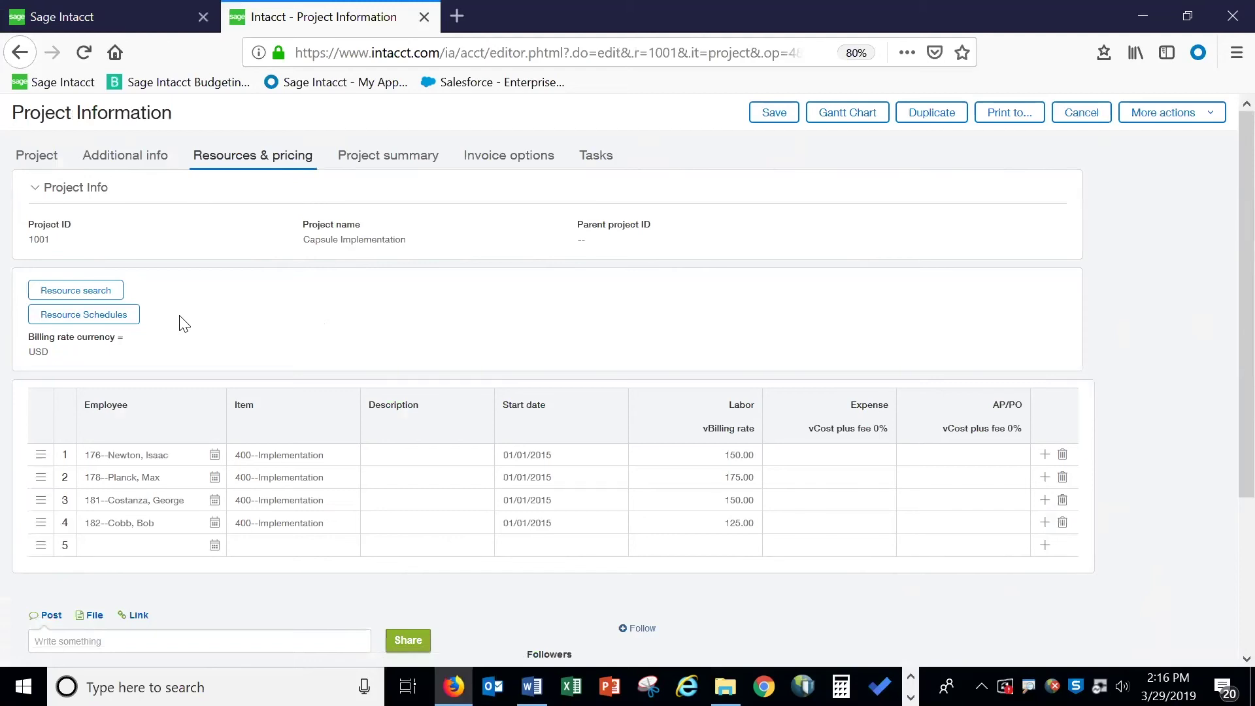
Step: Review the project summary's financial, budget, hours and expense figures, and the project's invoice options
left_click(388, 155)
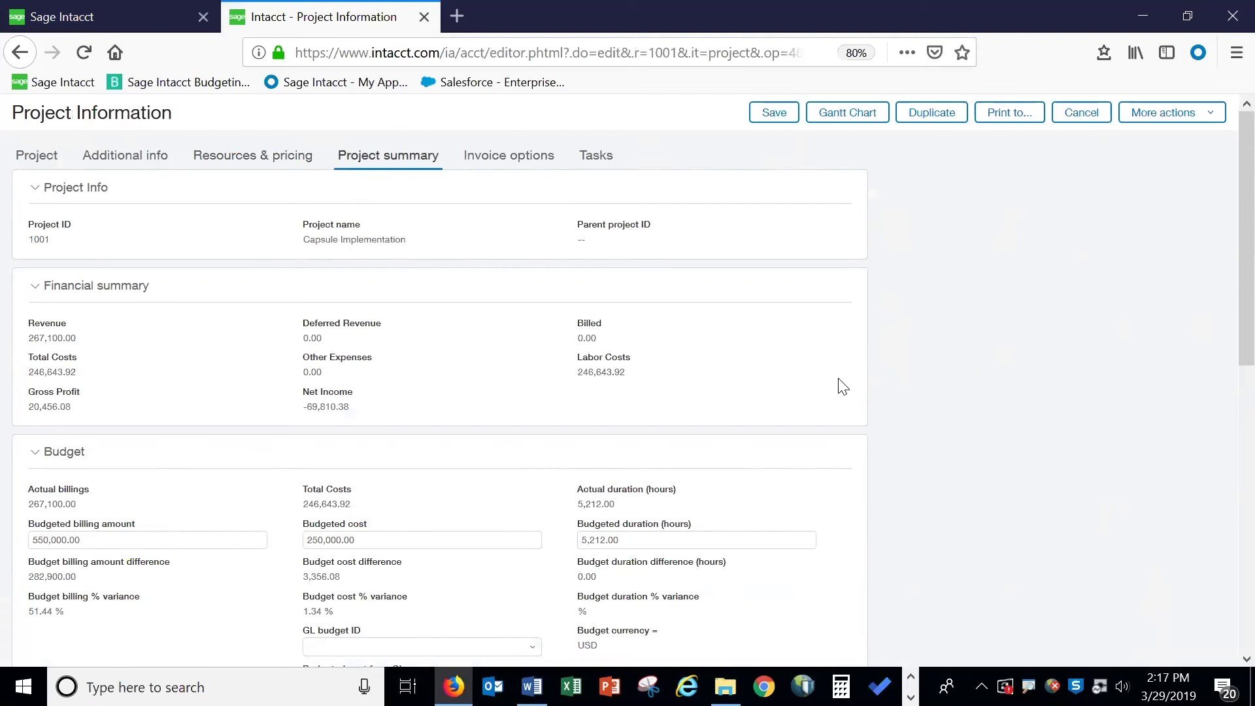
scroll(971, 418, "down", 3)
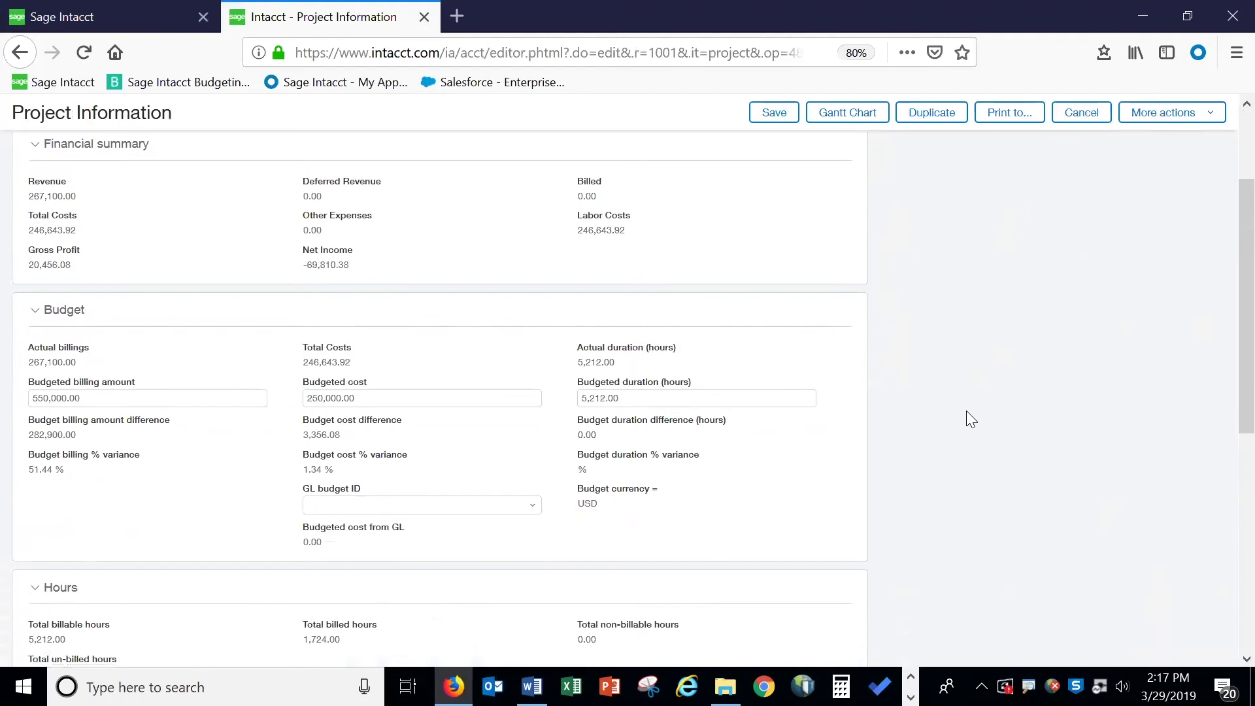
scroll(967, 412, "down", 4)
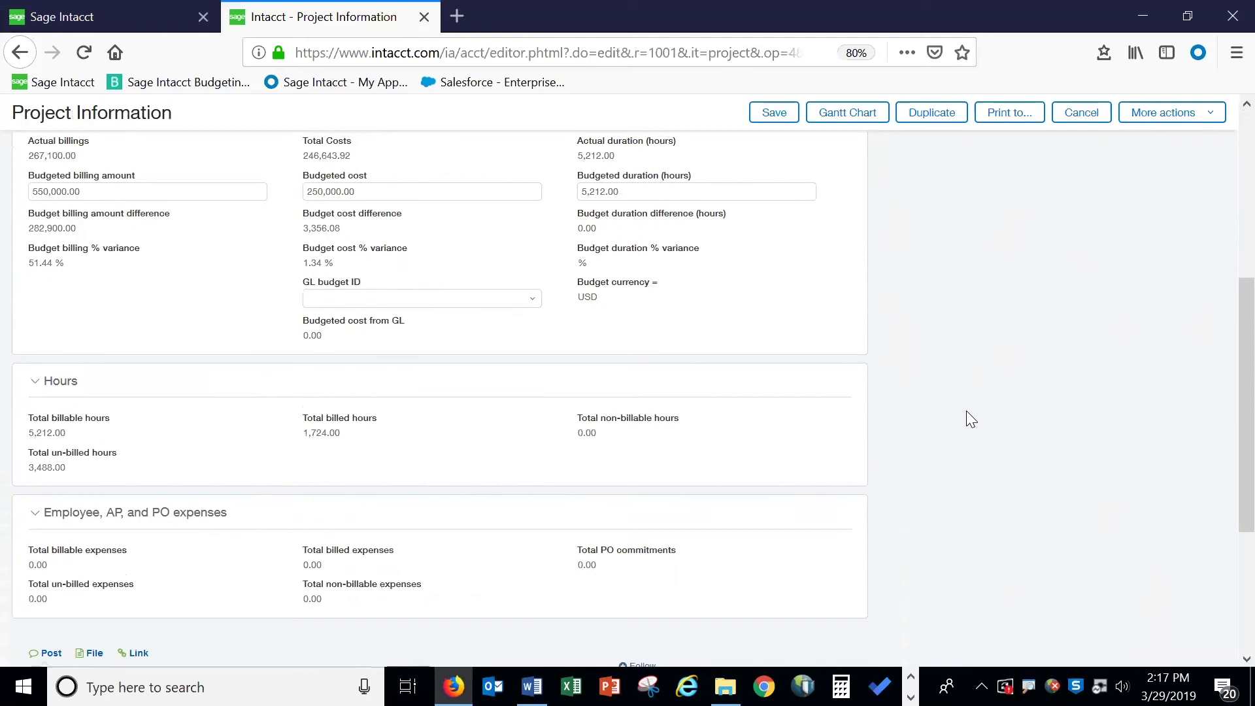
scroll(967, 410, "down", 1)
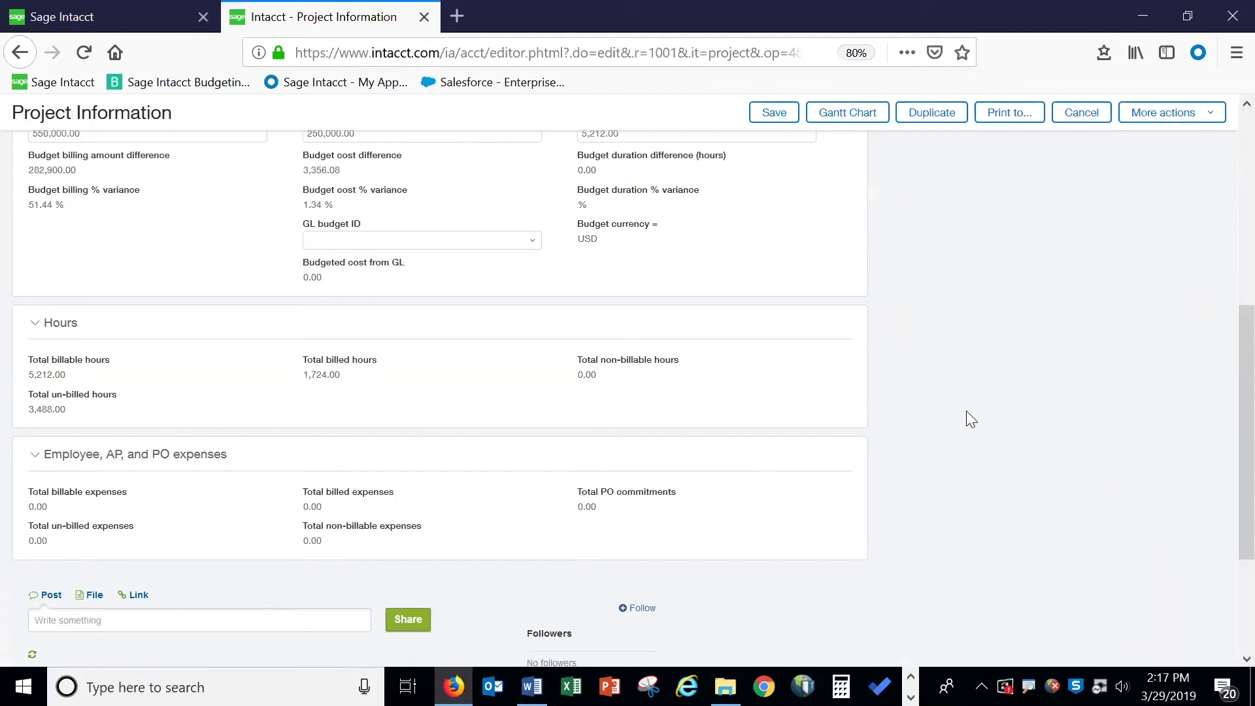
scroll(966, 412, "up", 6)
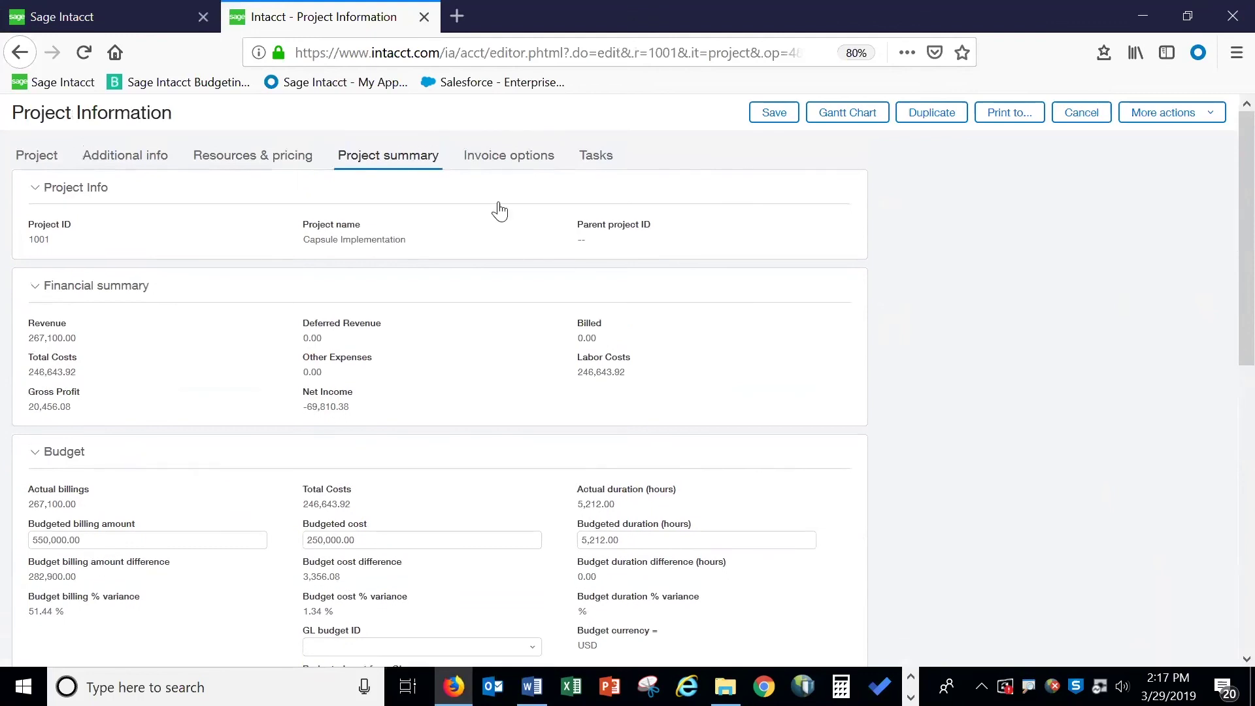
left_click(487, 164)
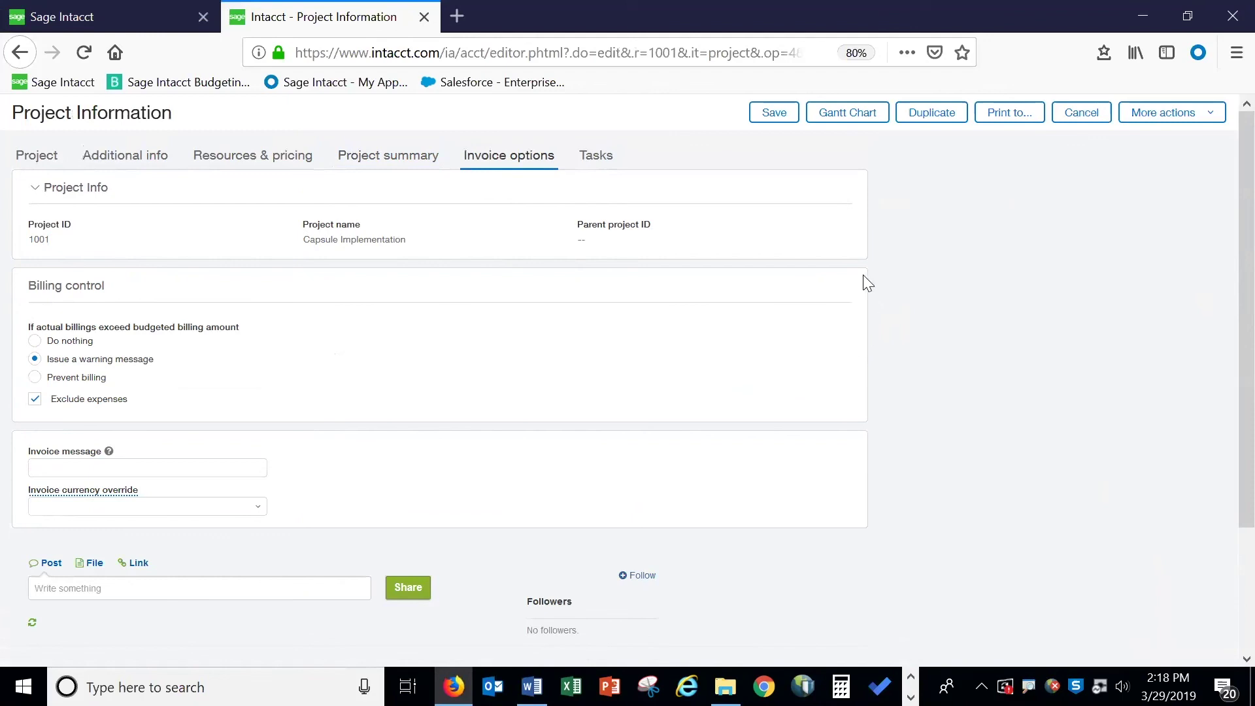
Step: Open the project's Gantt chart and examine its task timeline from 2015 into 2016
left_click(821, 123)
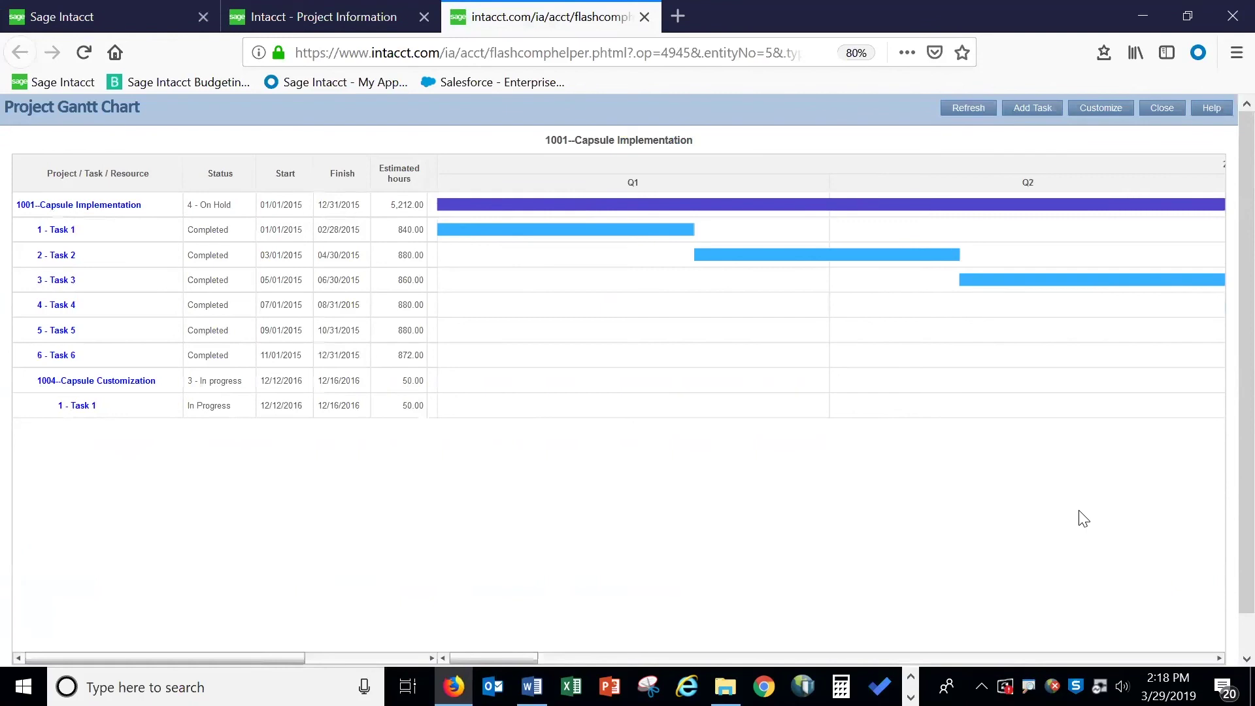
scroll(491, 536, "down", 1)
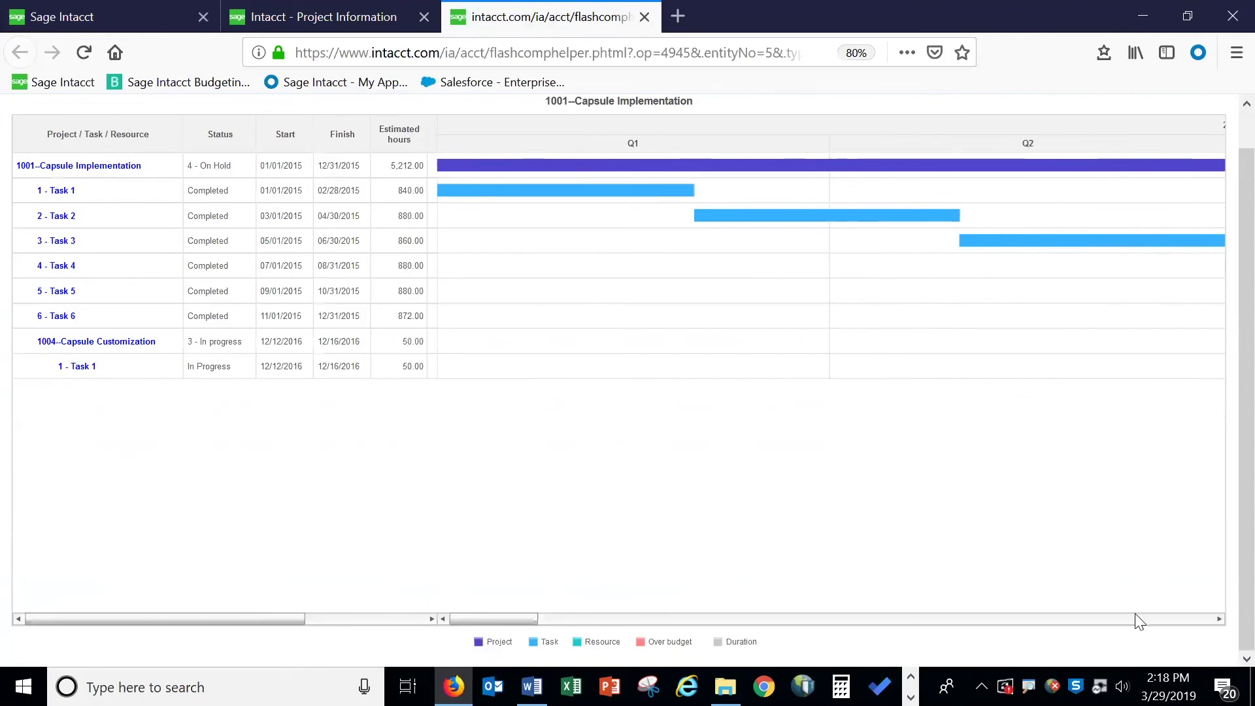
left_click(1218, 619)
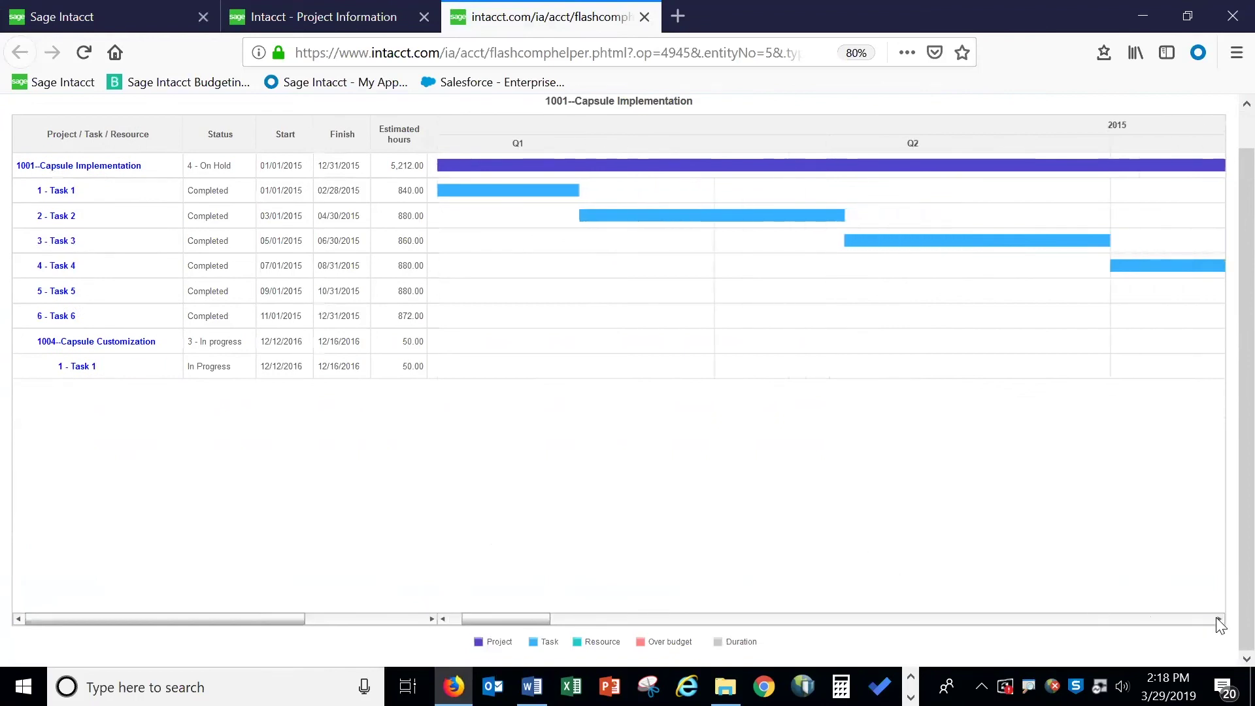
left_click(1218, 620)
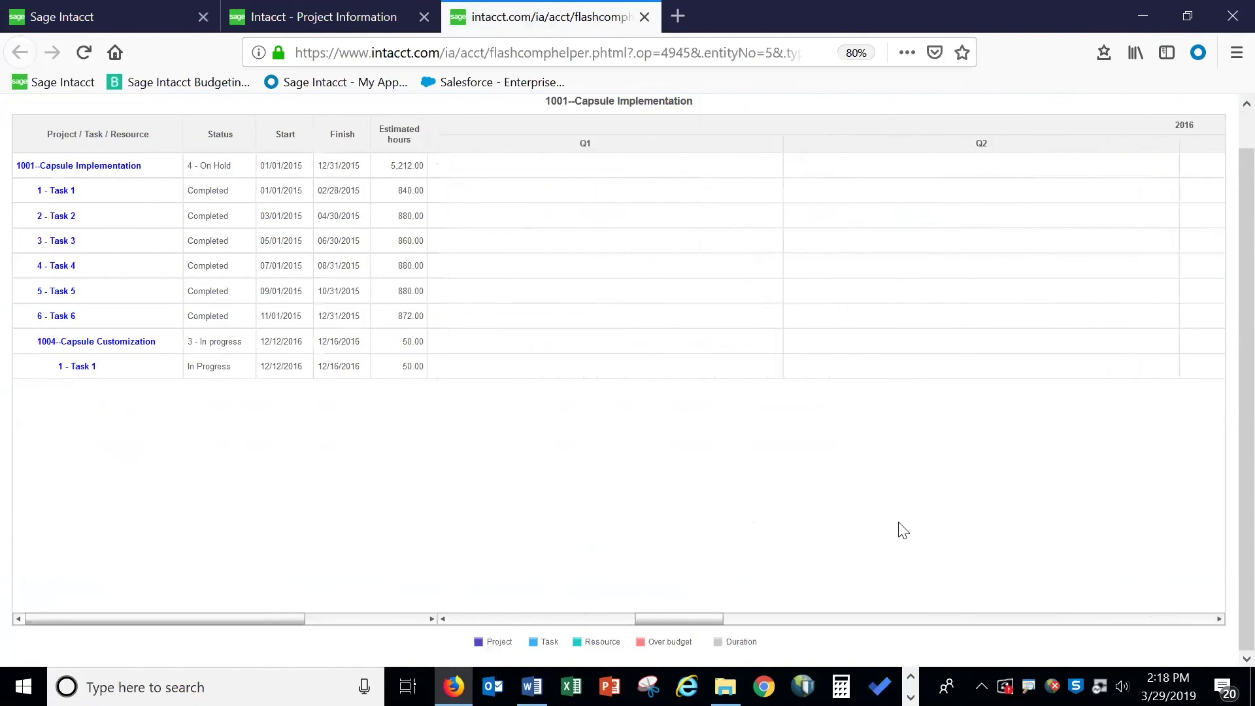
left_click(1227, 22)
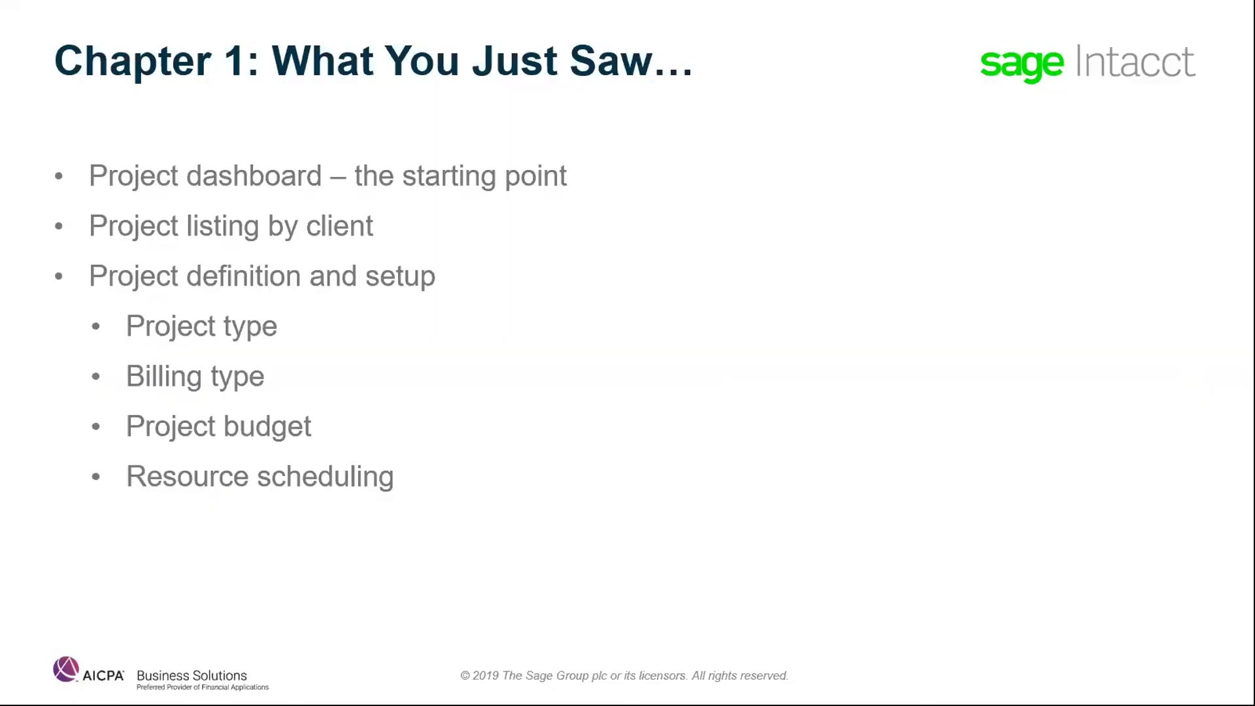